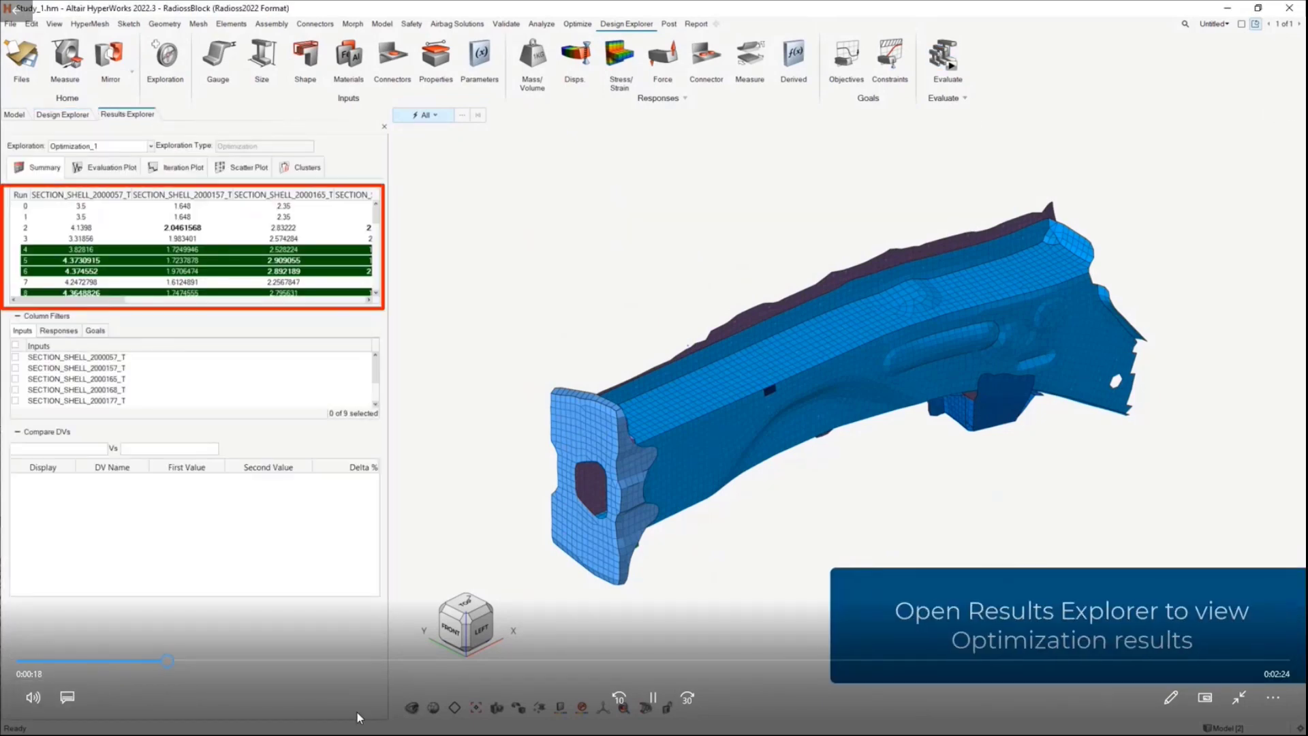
{"action": "left_click", "coordinate": [656, 699]}
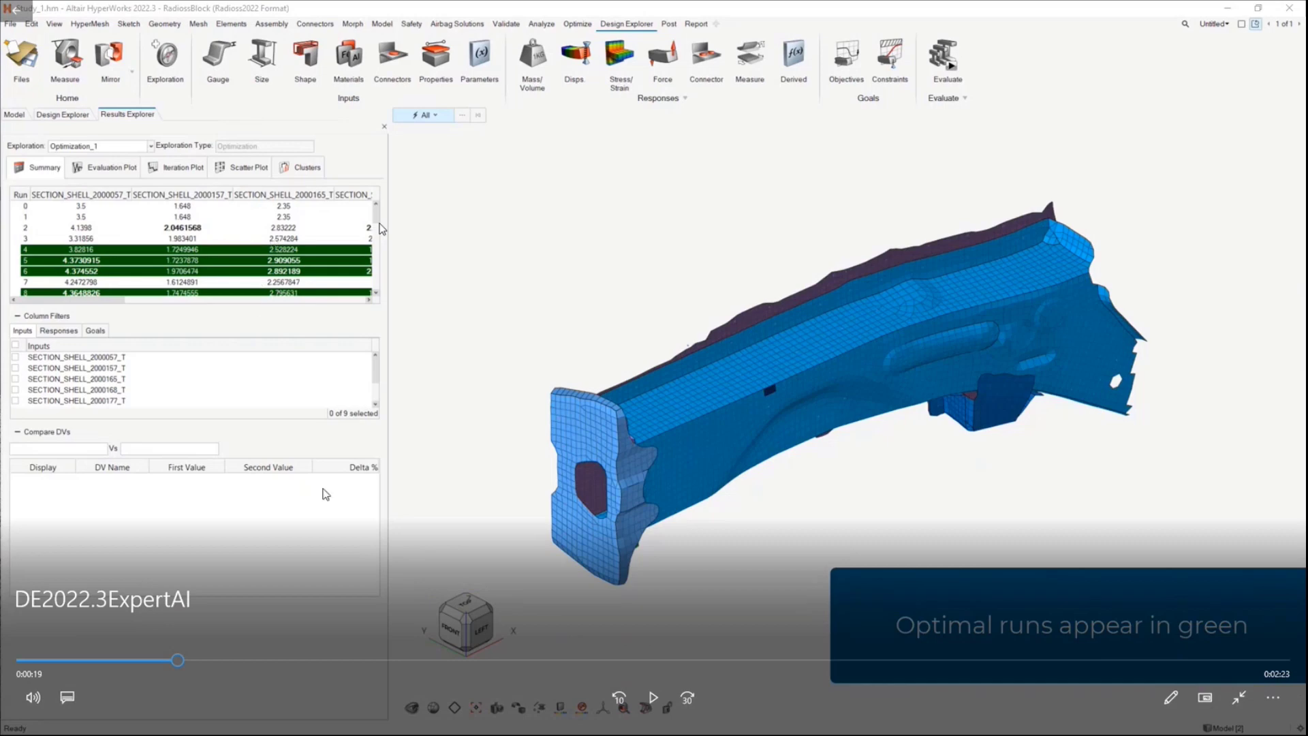
{"action": "left_click", "coordinate": [649, 696]}
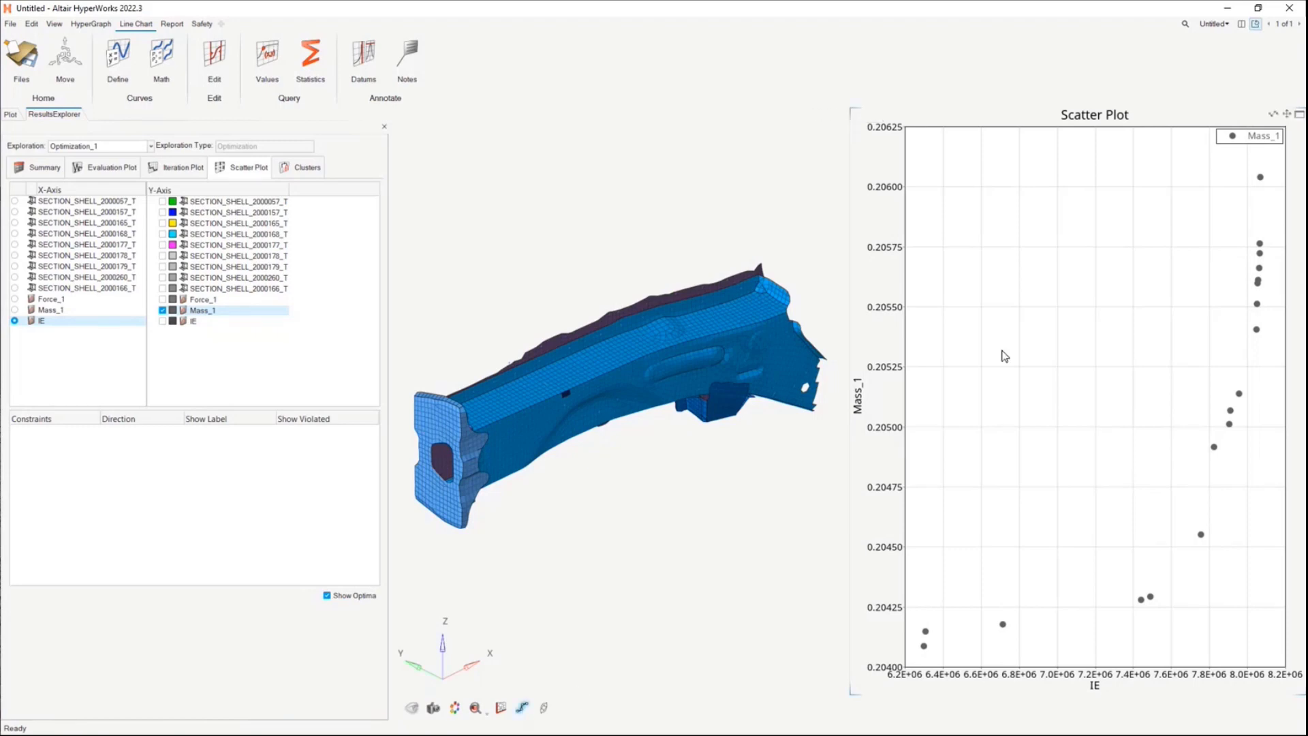
Inspect runs in the Mass_1 versus IE scatter plot and load the results of run 25 from the optimization summary
{"action": "mouse_move", "coordinate": [1260, 250]}
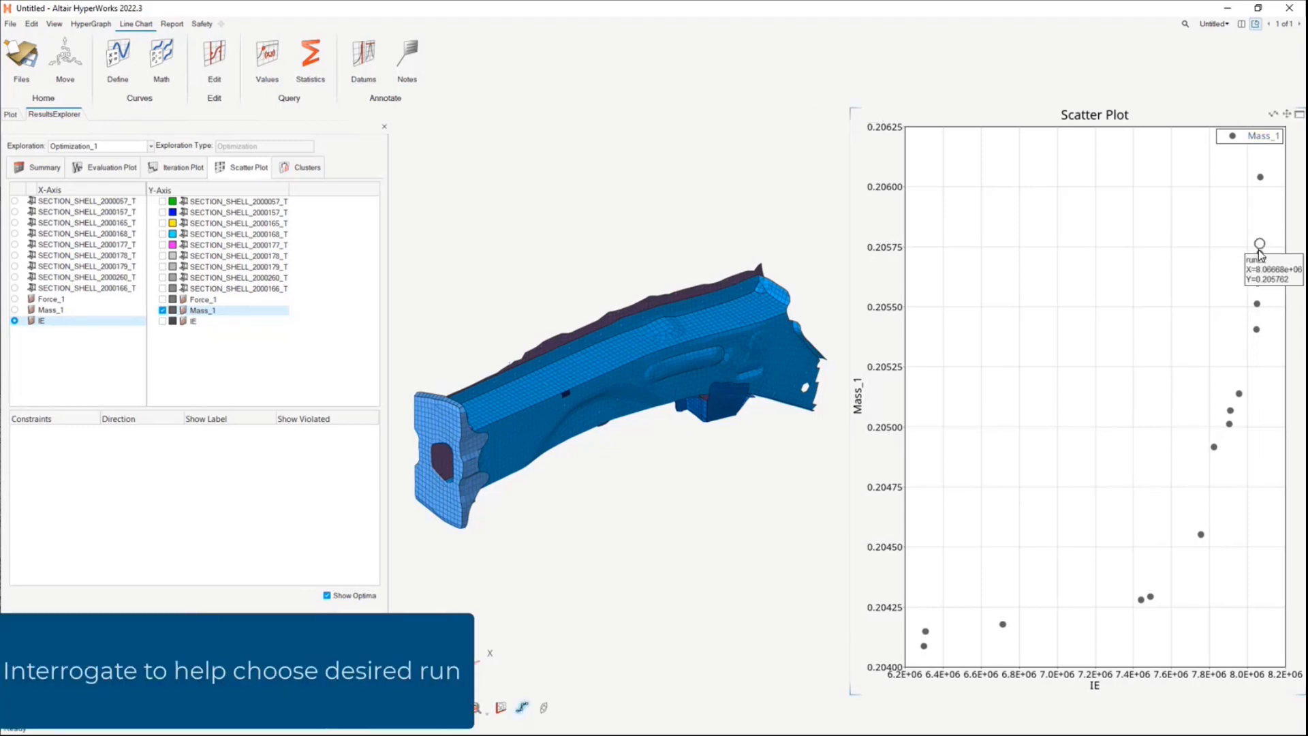
{"action": "mouse_move", "coordinate": [1259, 287]}
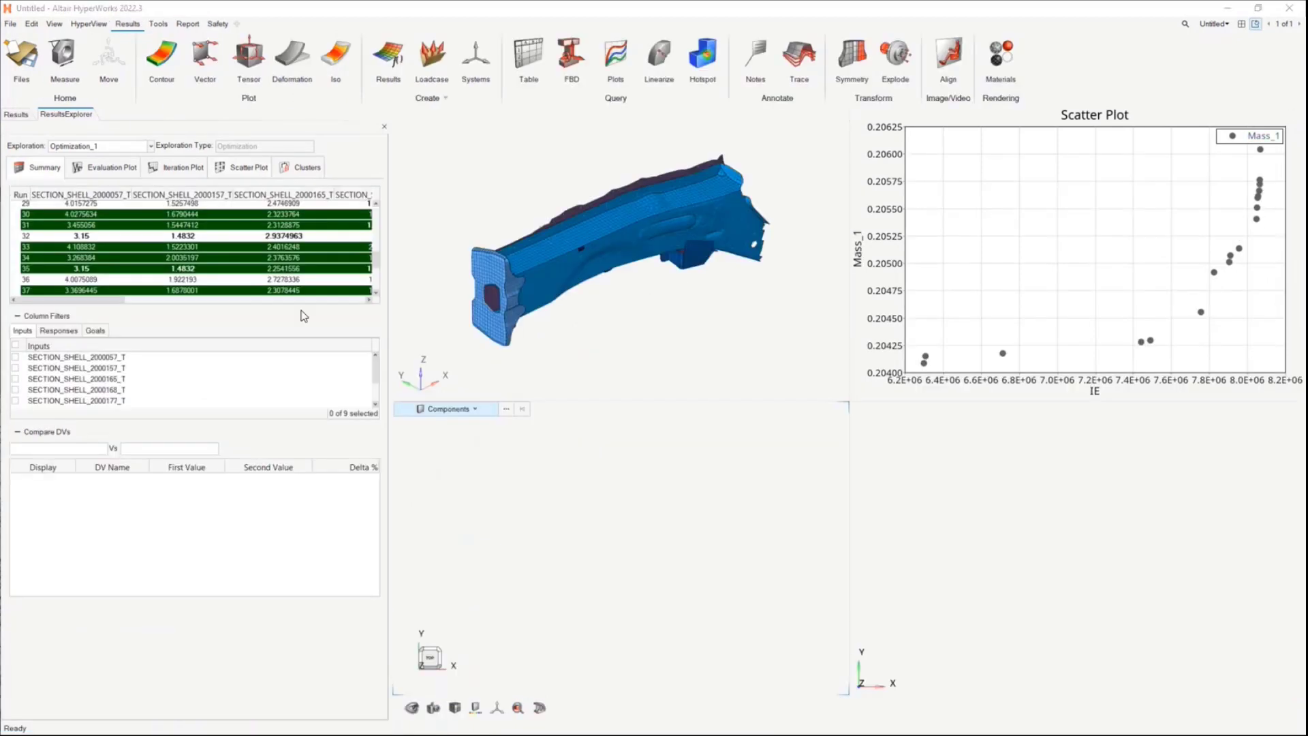
{"action": "scroll", "coordinate": [380, 265], "scroll_direction": "up", "scroll_amount": 2}
{"action": "scroll", "coordinate": [381, 265], "scroll_direction": "up", "scroll_amount": 2}
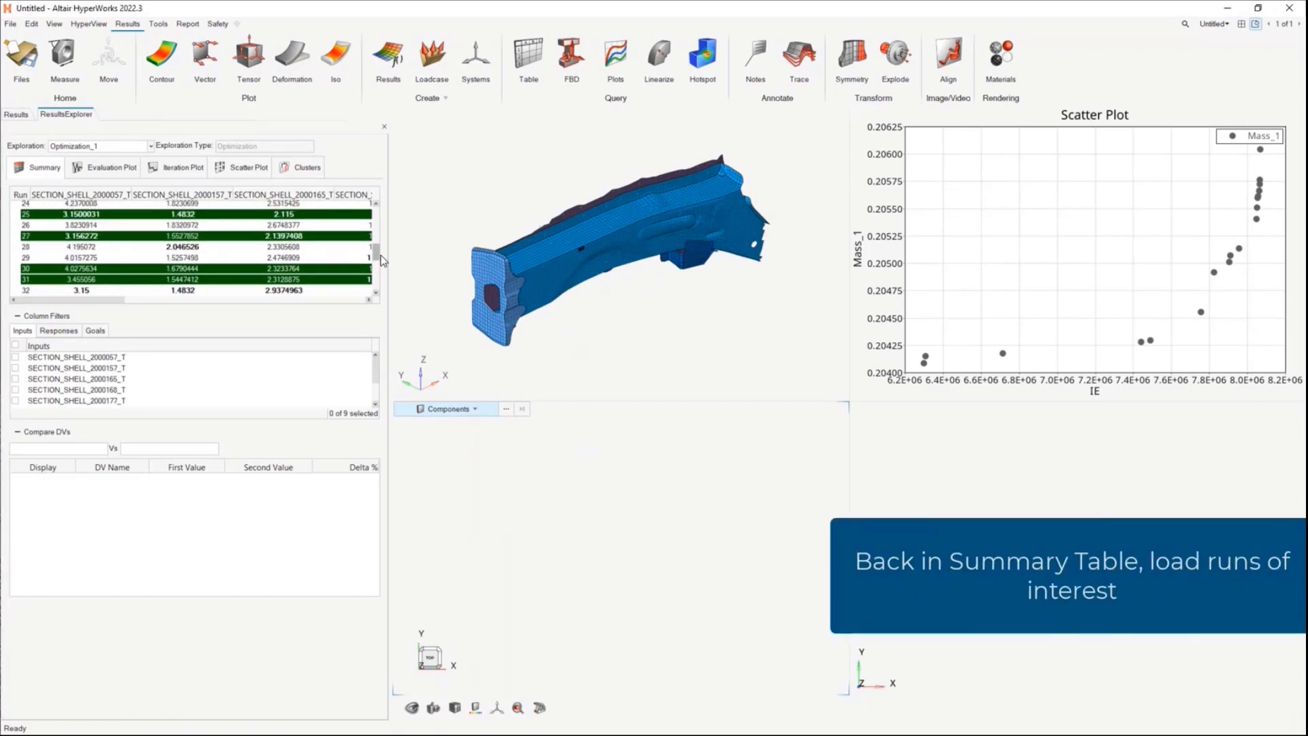
{"action": "right_click", "coordinate": [251, 220]}
{"action": "left_click", "coordinate": [263, 235]}
Load the results of run 46 from the optimization summary into the empty window beside run 25
{"action": "scroll", "coordinate": [379, 271], "scroll_direction": "down", "scroll_amount": 3}
{"action": "scroll", "coordinate": [379, 270], "scroll_direction": "down", "scroll_amount": 2}
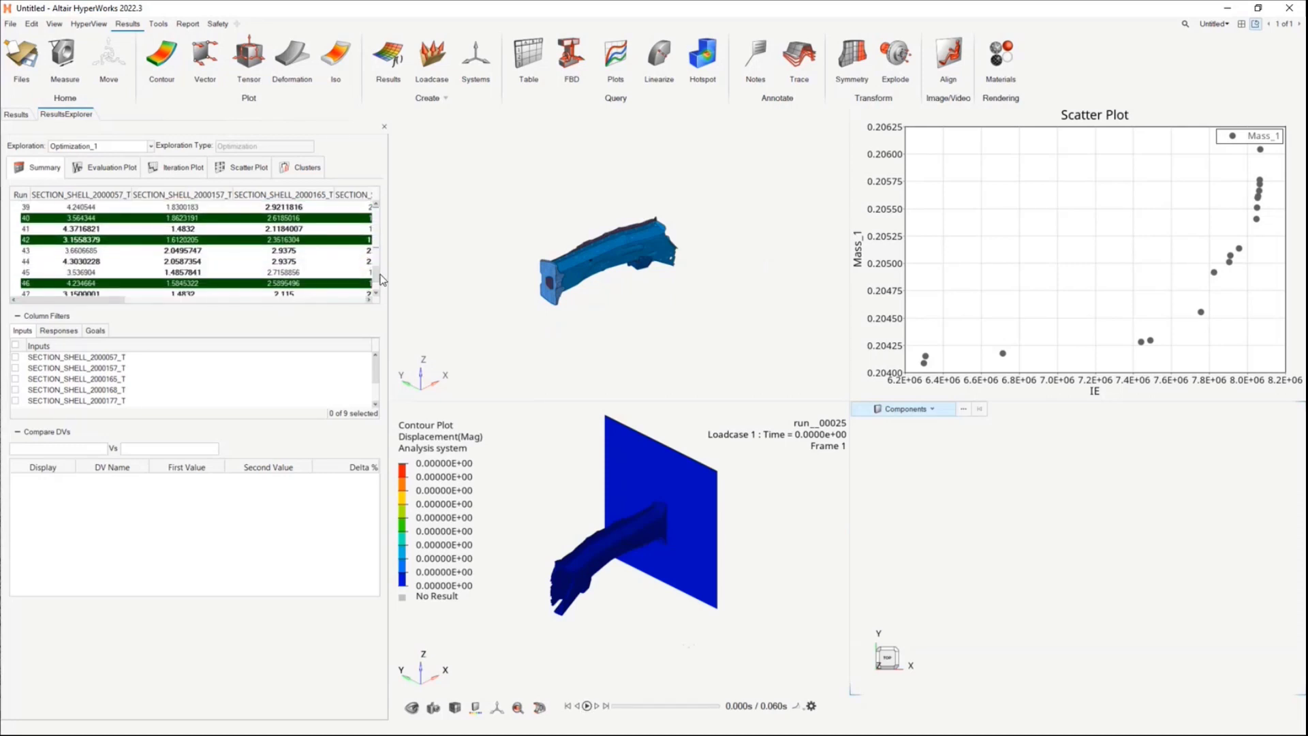
{"action": "right_click", "coordinate": [257, 284]}
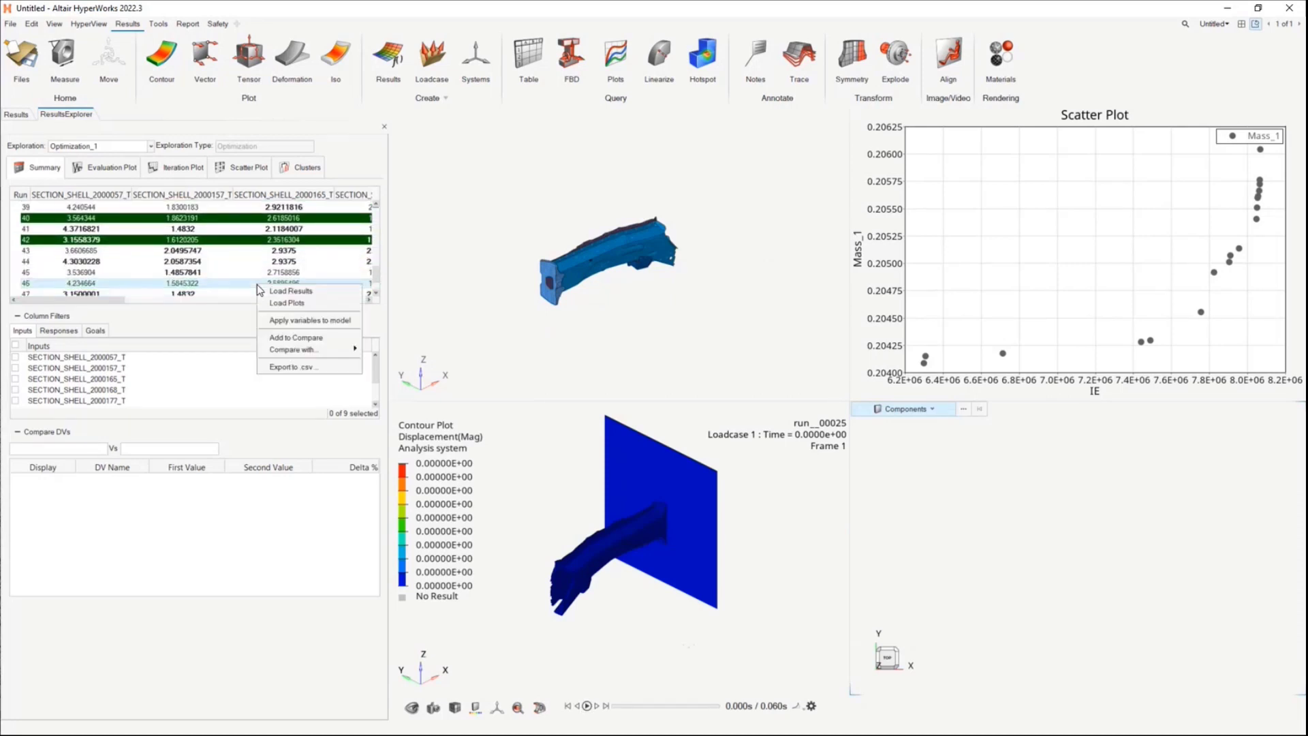
{"action": "left_click", "coordinate": [281, 291]}
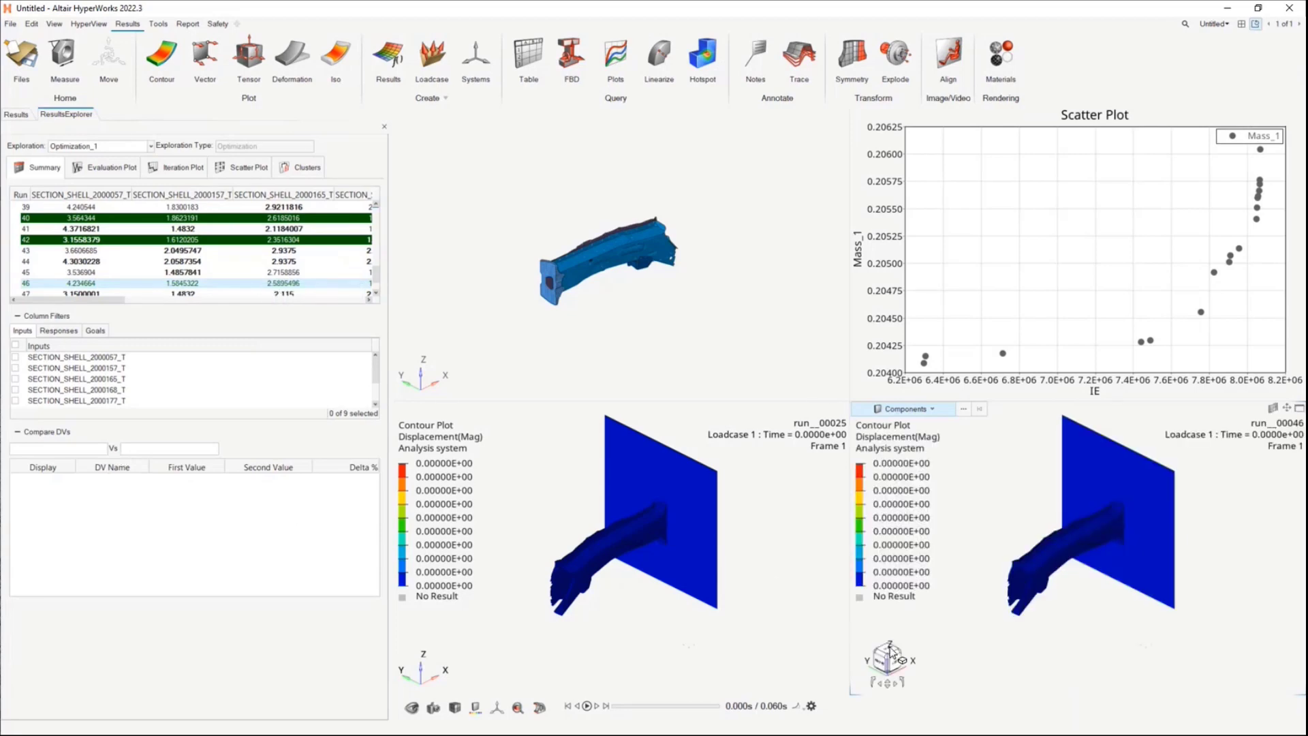
Show the models in top view and set the displacement contours to Time = 6.0001e-02
{"action": "left_click", "coordinate": [887, 649]}
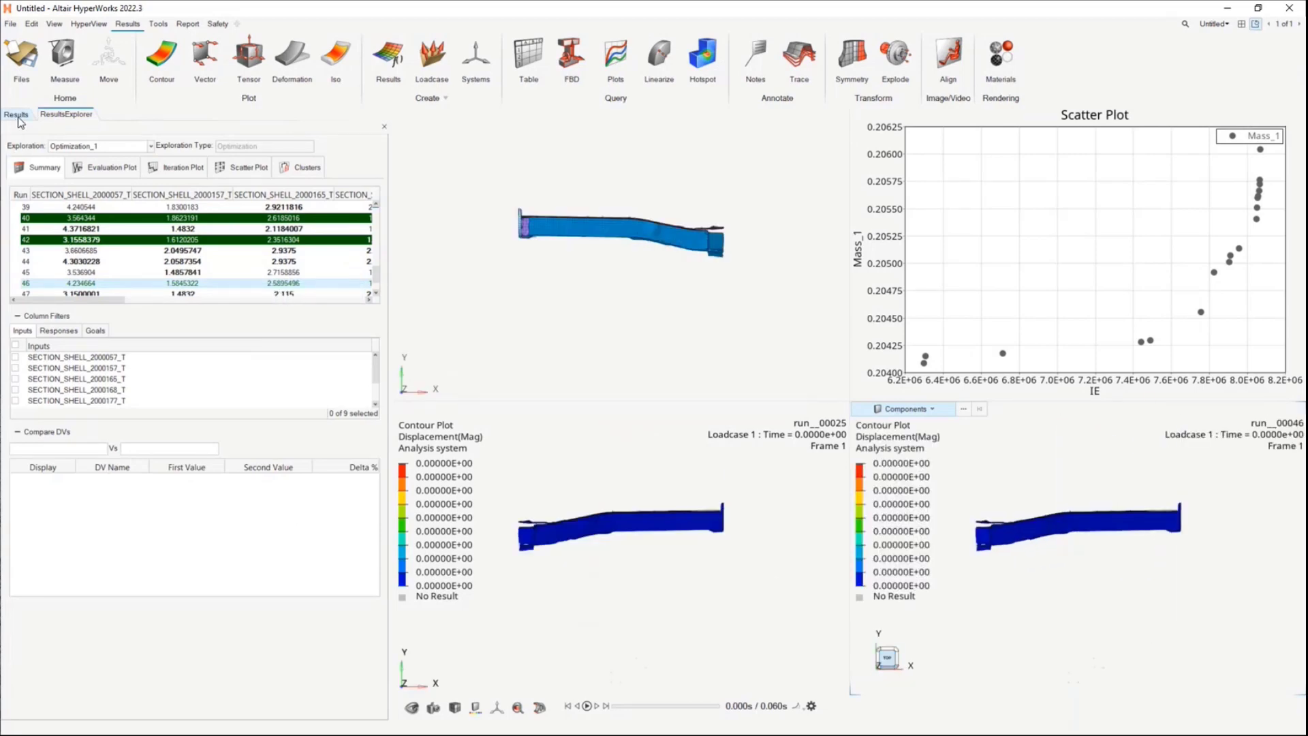
{"action": "left_click", "coordinate": [16, 115]}
{"action": "left_click", "coordinate": [38, 165]}
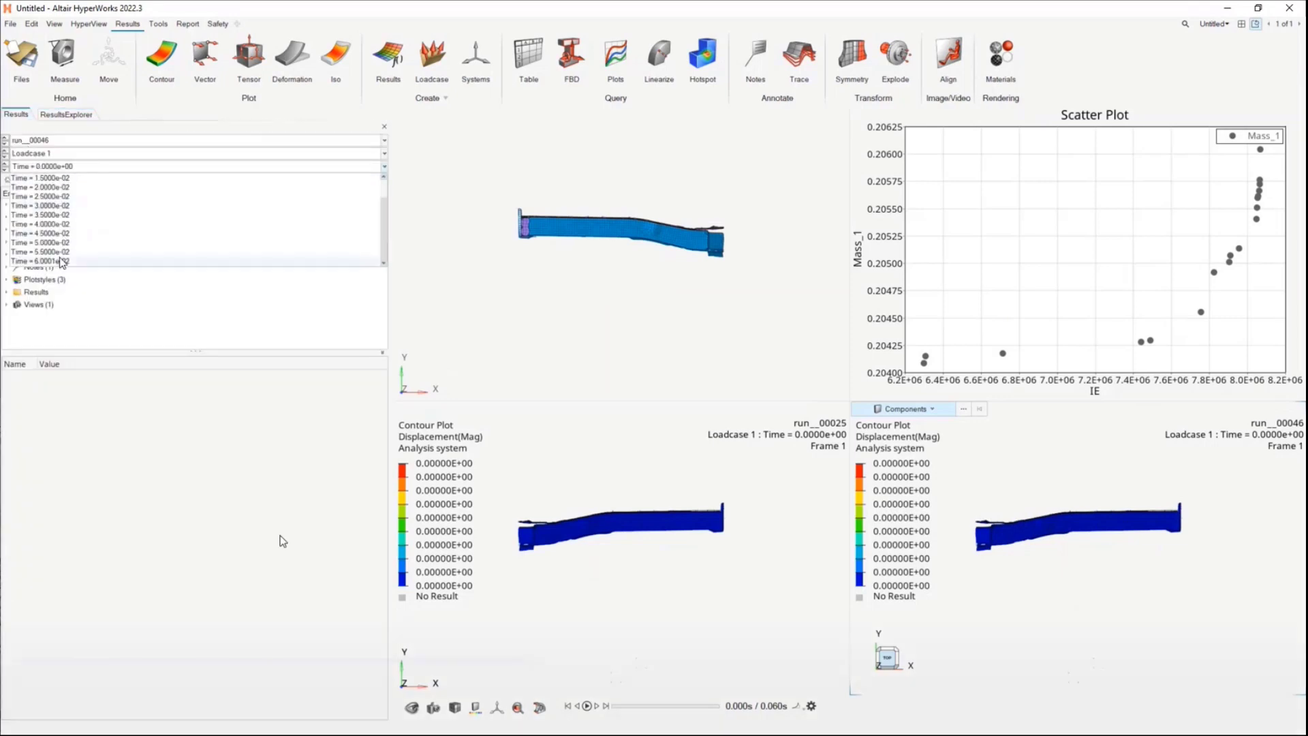
{"action": "mouse_move", "coordinate": [231, 534]}
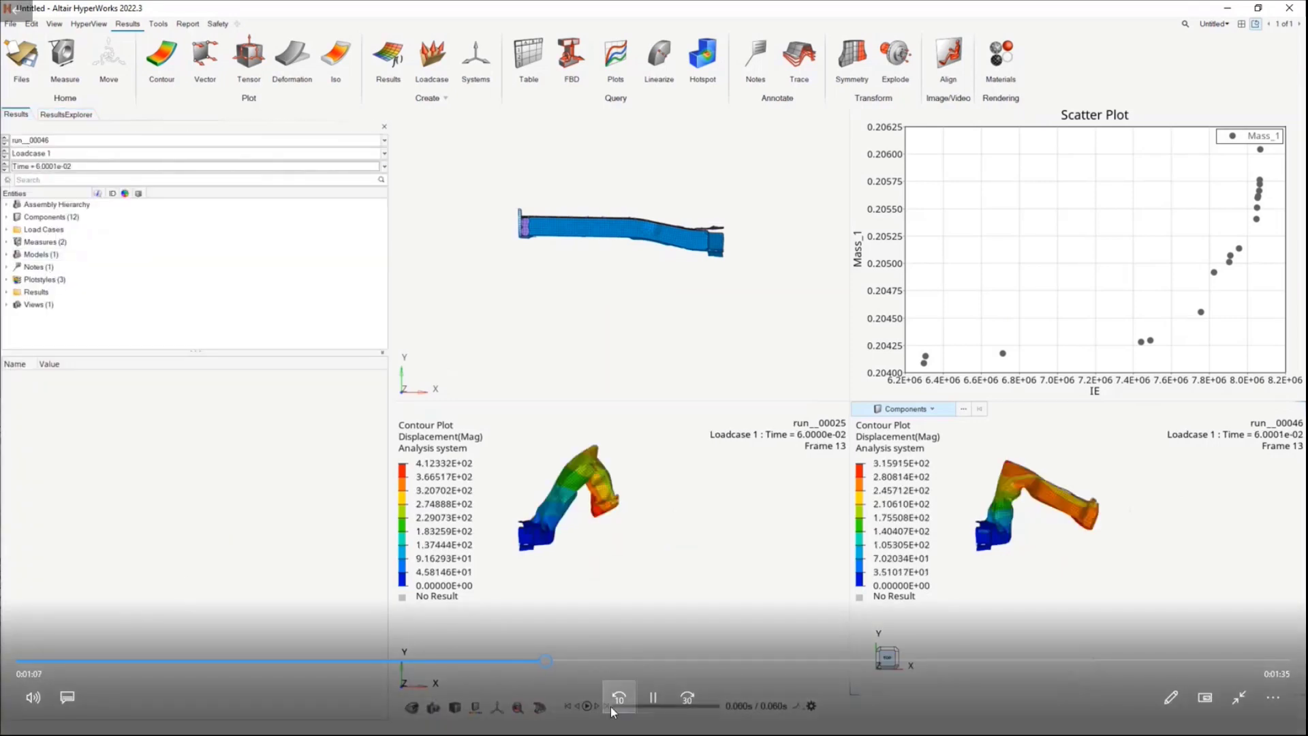
{"action": "left_click", "coordinate": [646, 703]}
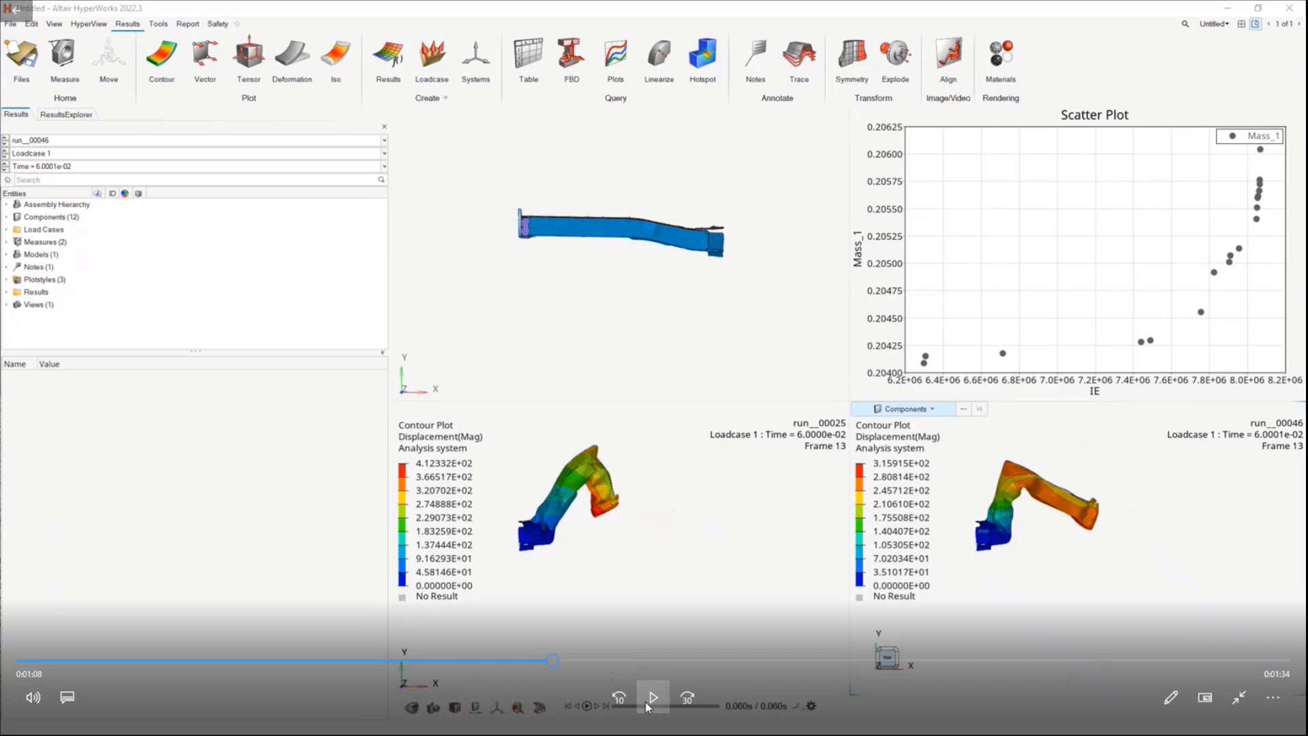
{"action": "left_click", "coordinate": [651, 702]}
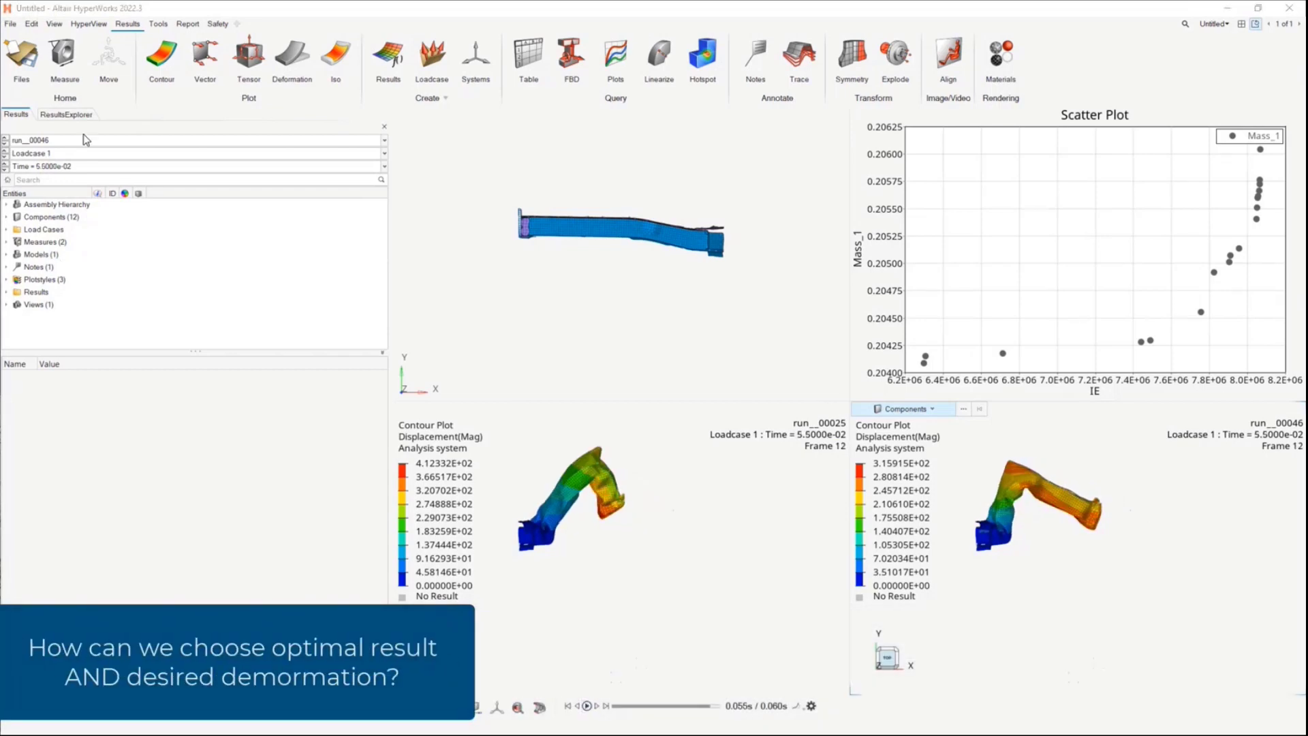
Open the cluster settings for Optimization_1 in the Results Explorer and start adding a new dataset
{"action": "left_click", "coordinate": [67, 115]}
{"action": "left_click", "coordinate": [302, 167]}
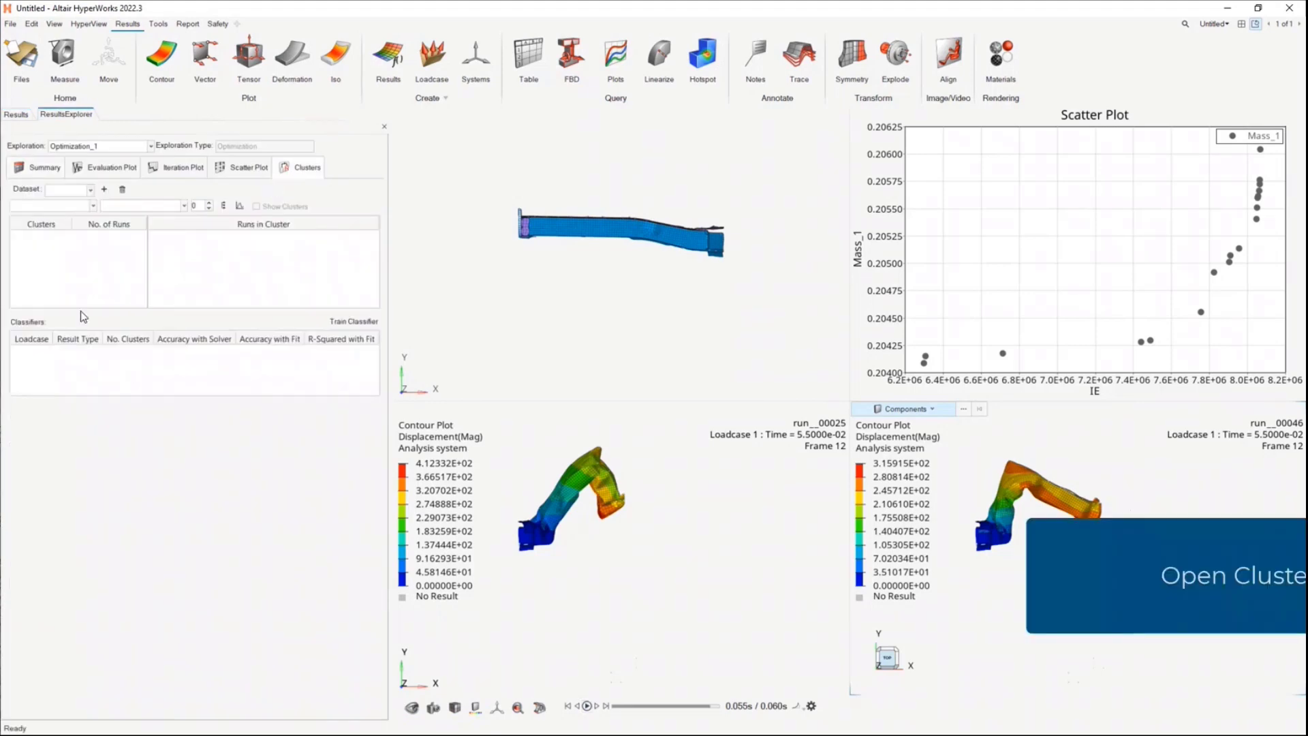
{"action": "left_click", "coordinate": [105, 189]}
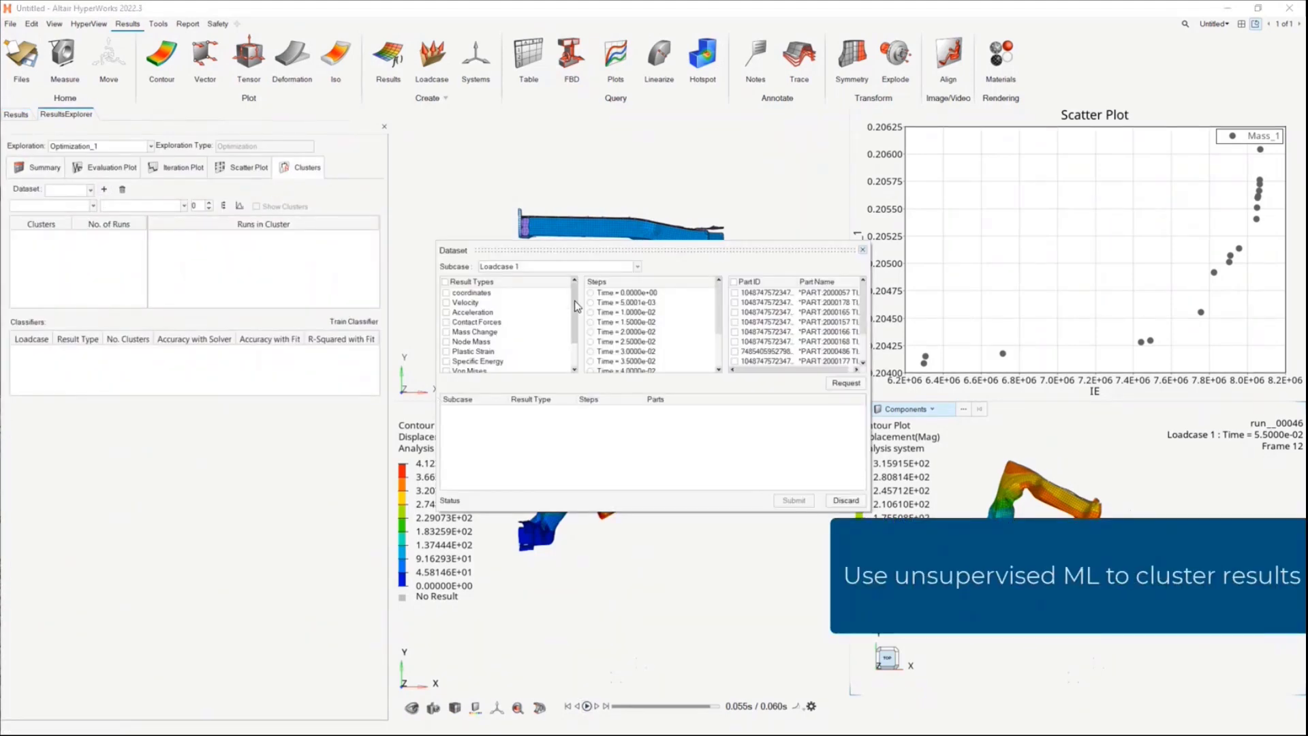
{"action": "mouse_move", "coordinate": [652, 697]}
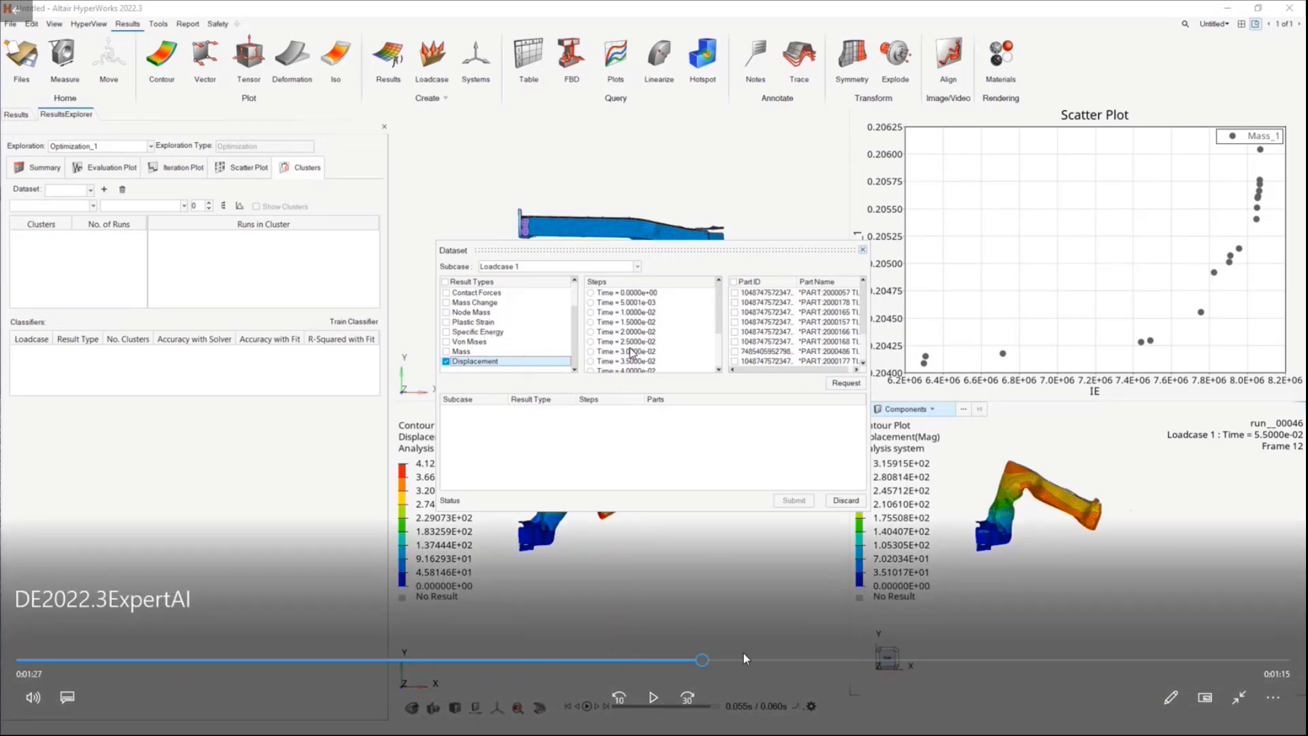
{"action": "left_click", "coordinate": [652, 698]}
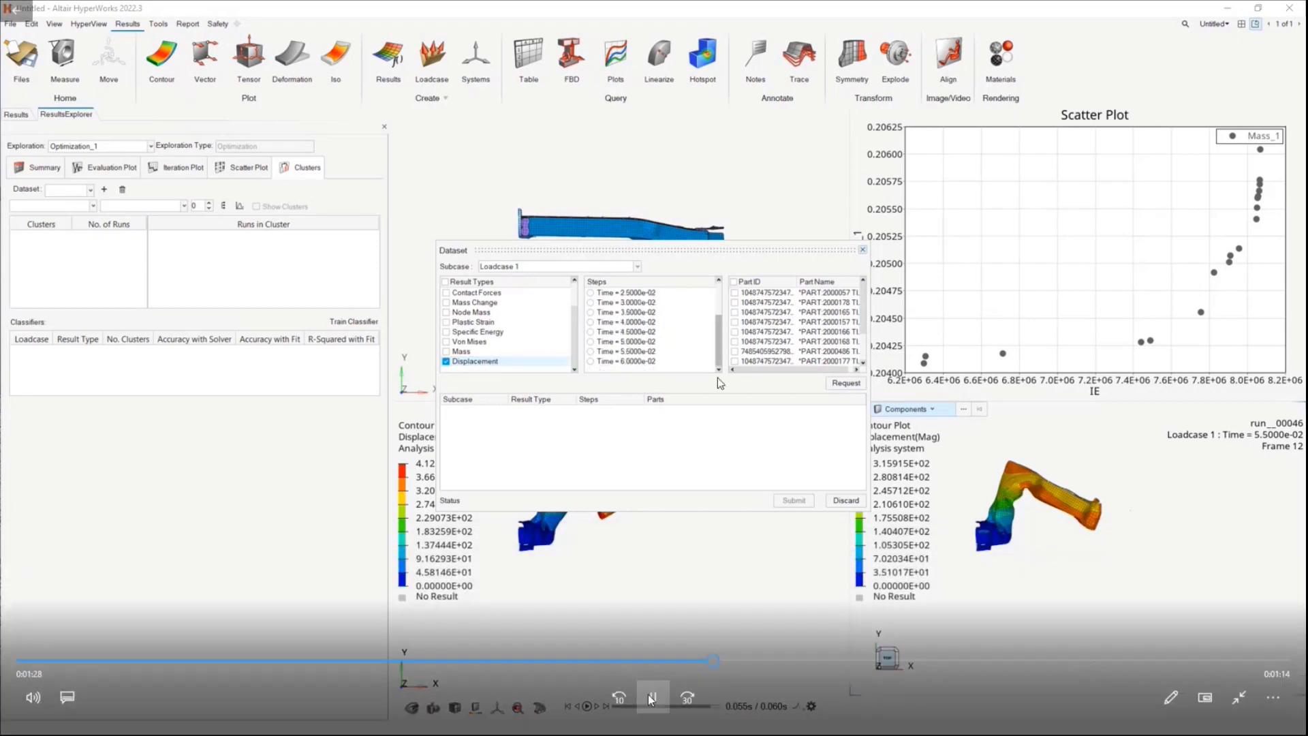
{"action": "left_click", "coordinate": [651, 698]}
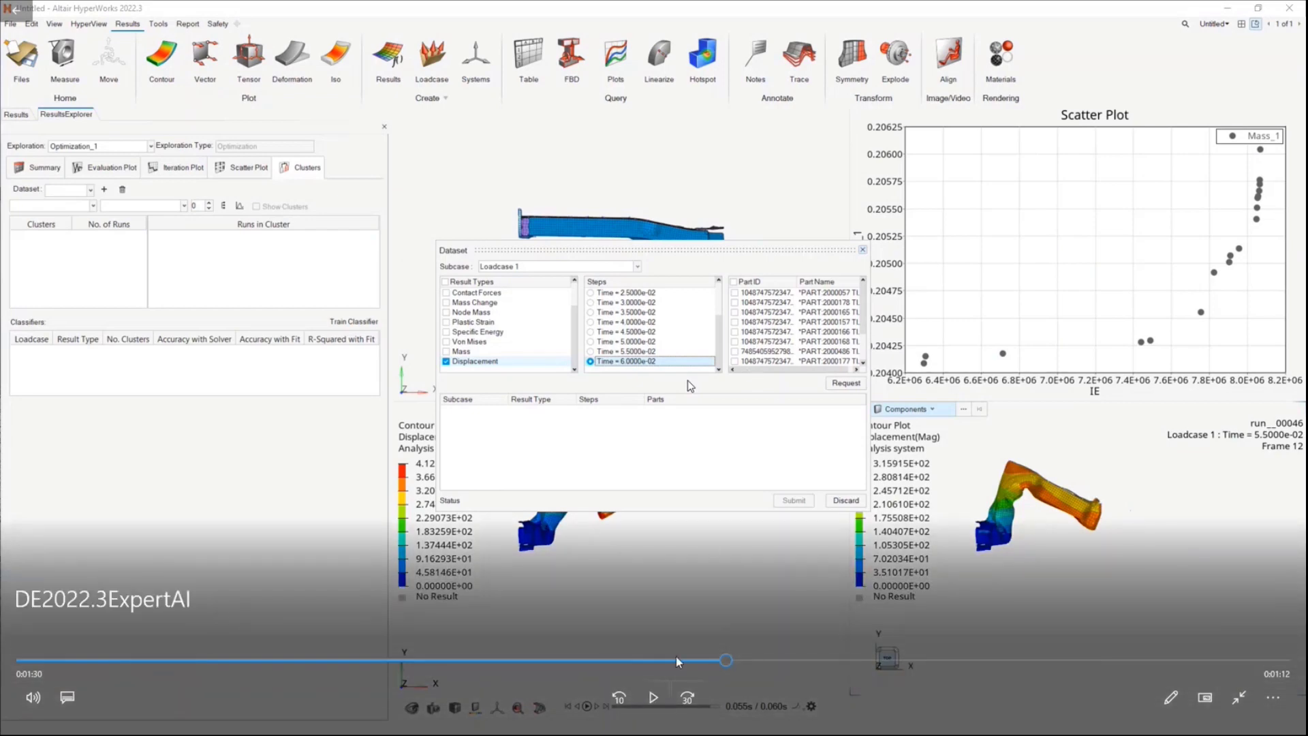
{"action": "left_click", "coordinate": [654, 697]}
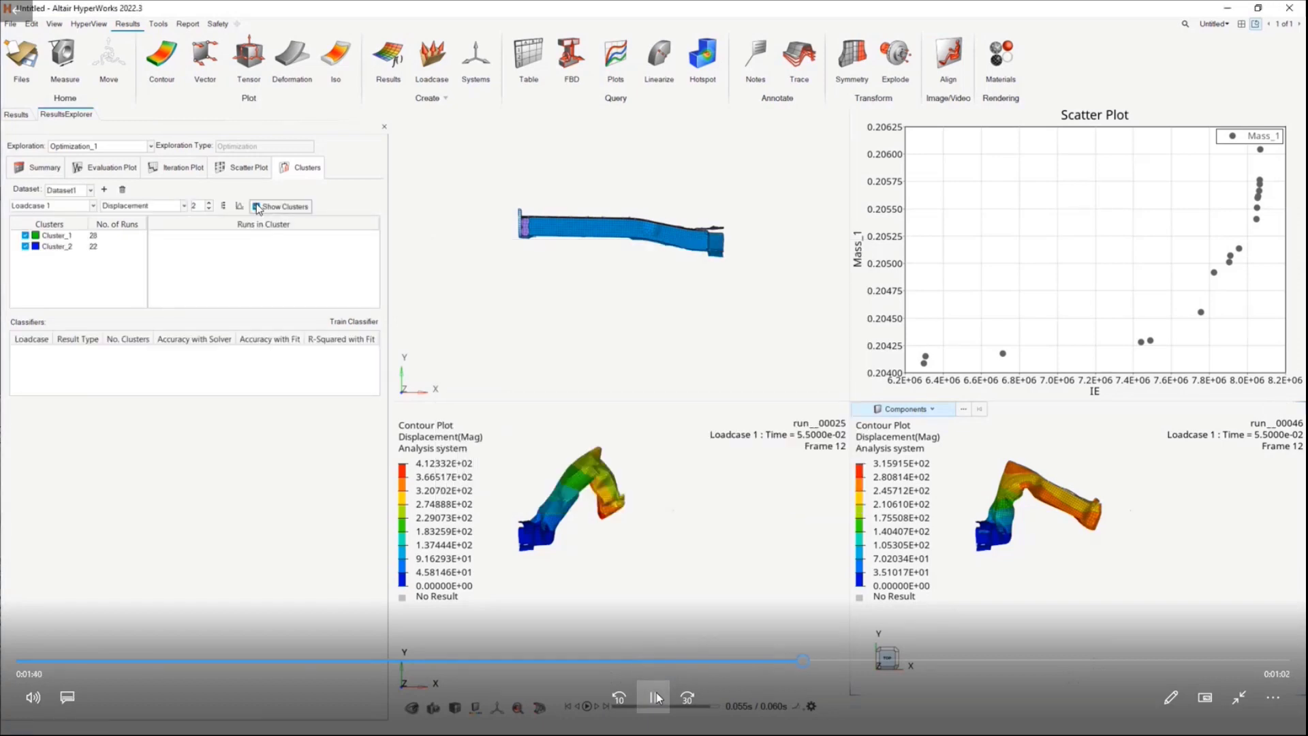
{"action": "left_click", "coordinate": [656, 697]}
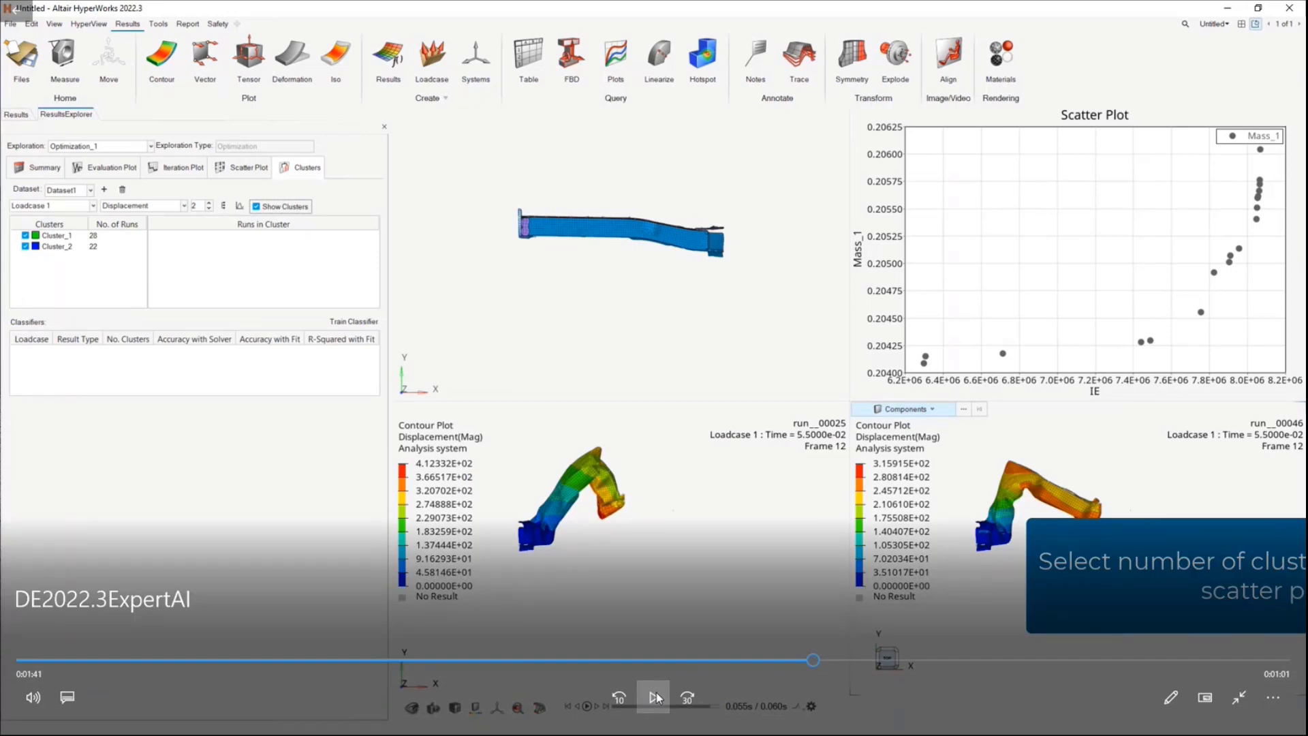
{"action": "left_click", "coordinate": [656, 697]}
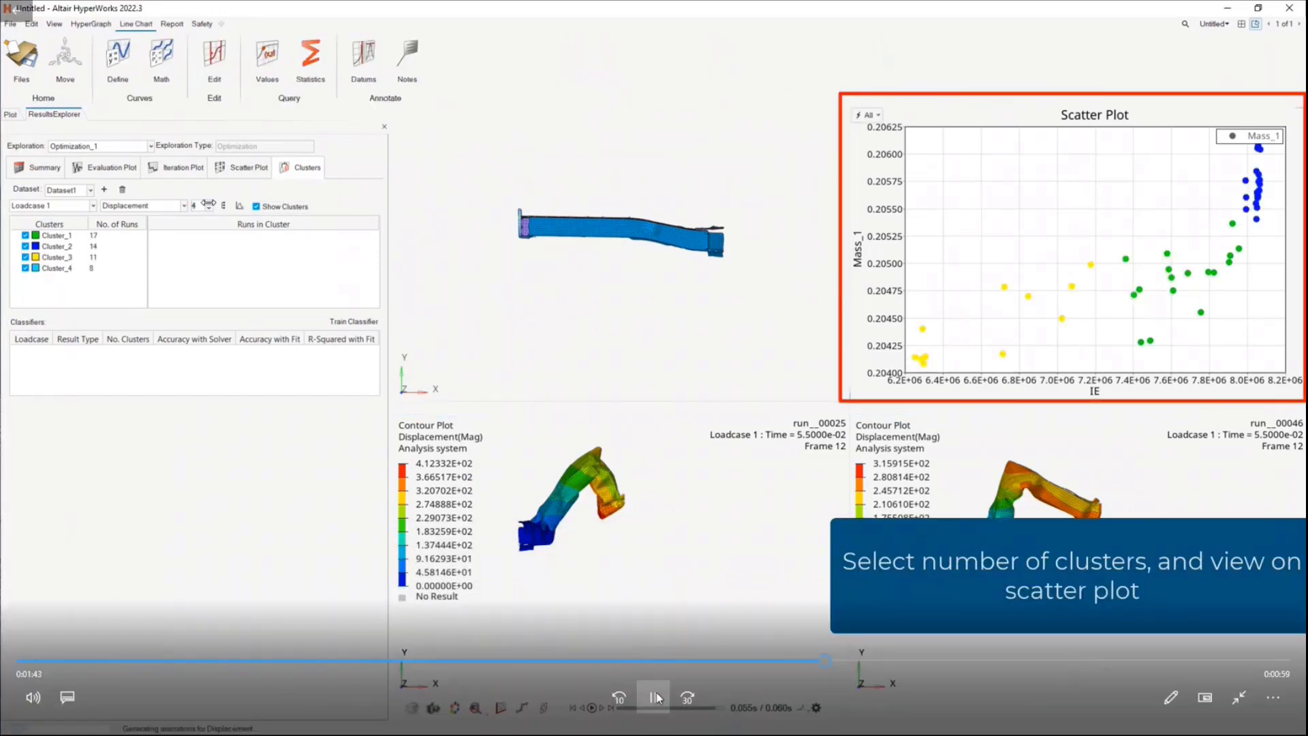
{"action": "left_click", "coordinate": [657, 697]}
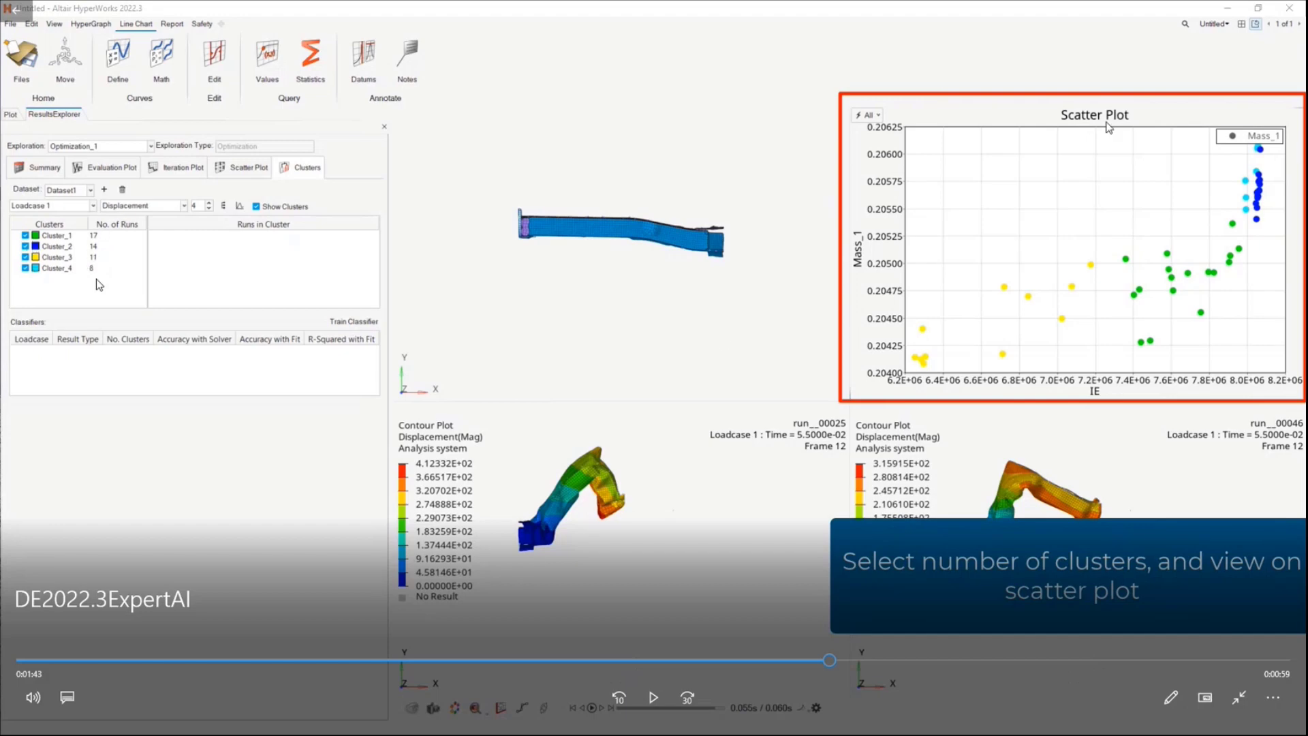
{"action": "left_click", "coordinate": [660, 698]}
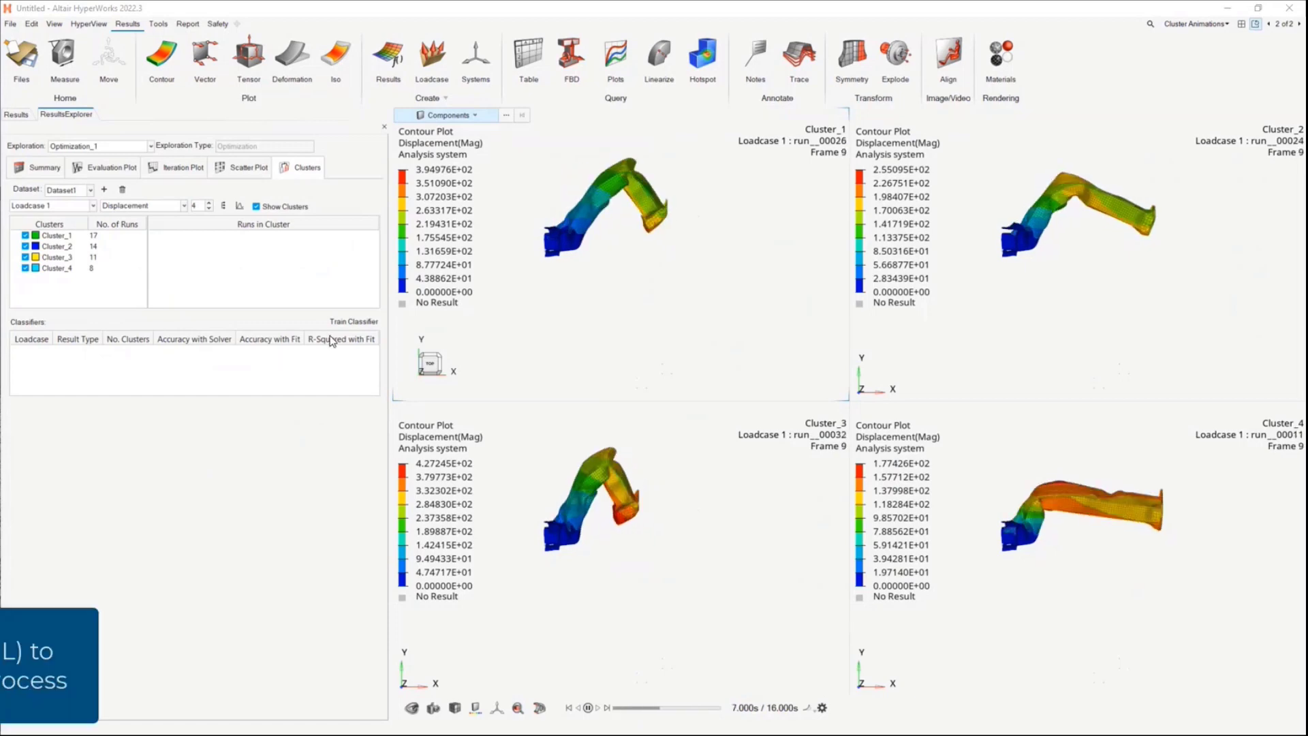
Train a classifier for the four Loadcase 1 displacement clusters
{"action": "left_click", "coordinate": [353, 323]}
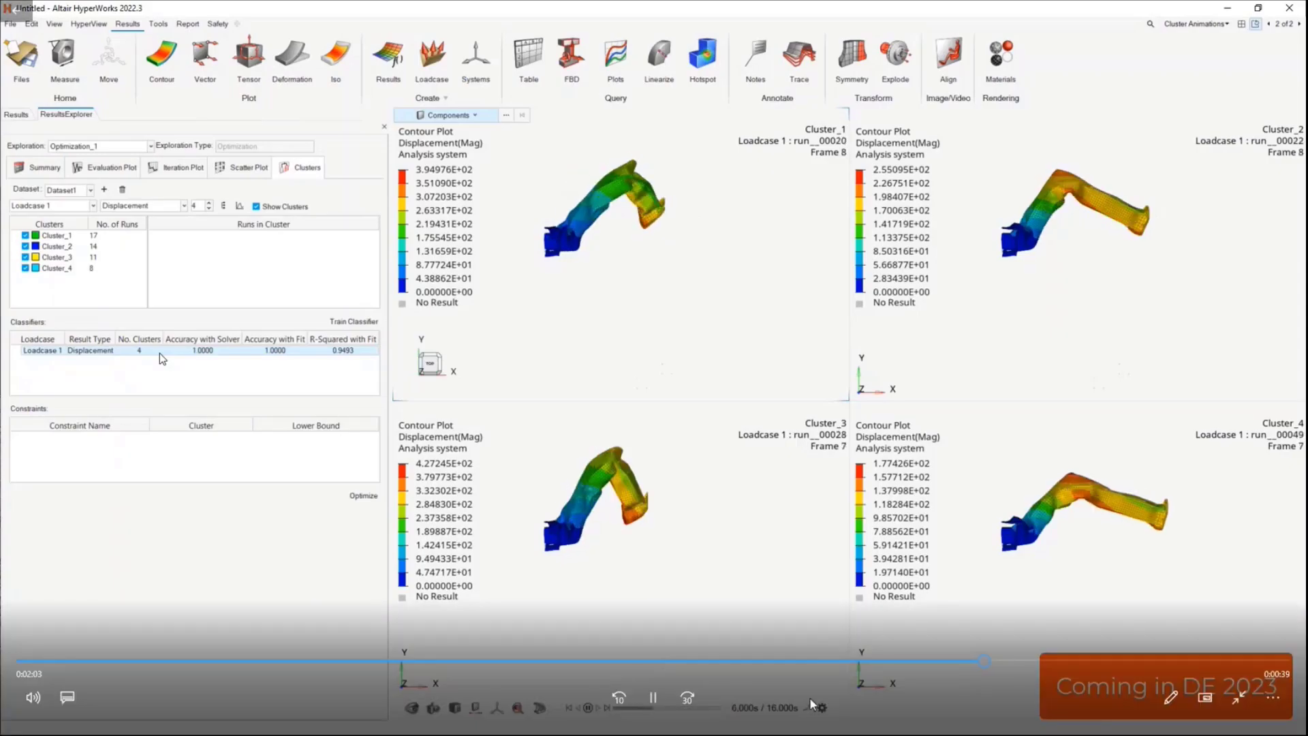
{"action": "left_click", "coordinate": [667, 694]}
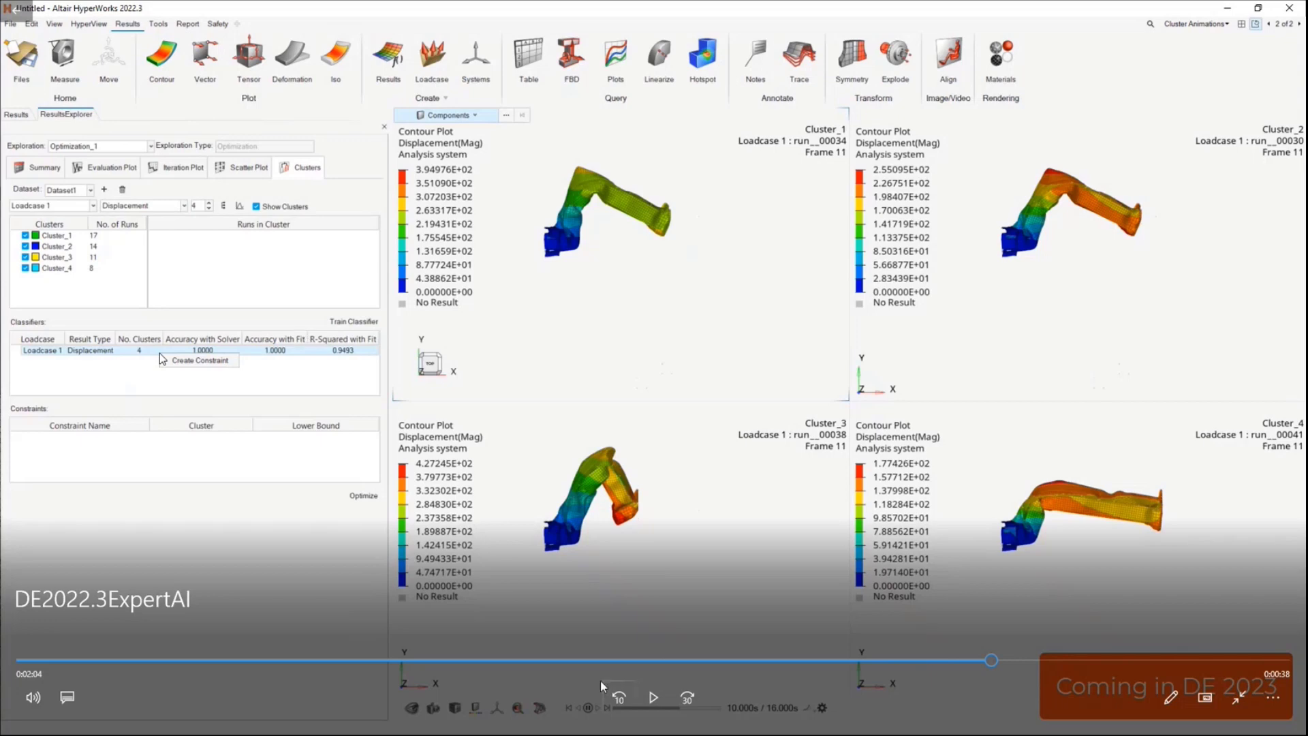
{"action": "left_click", "coordinate": [645, 700]}
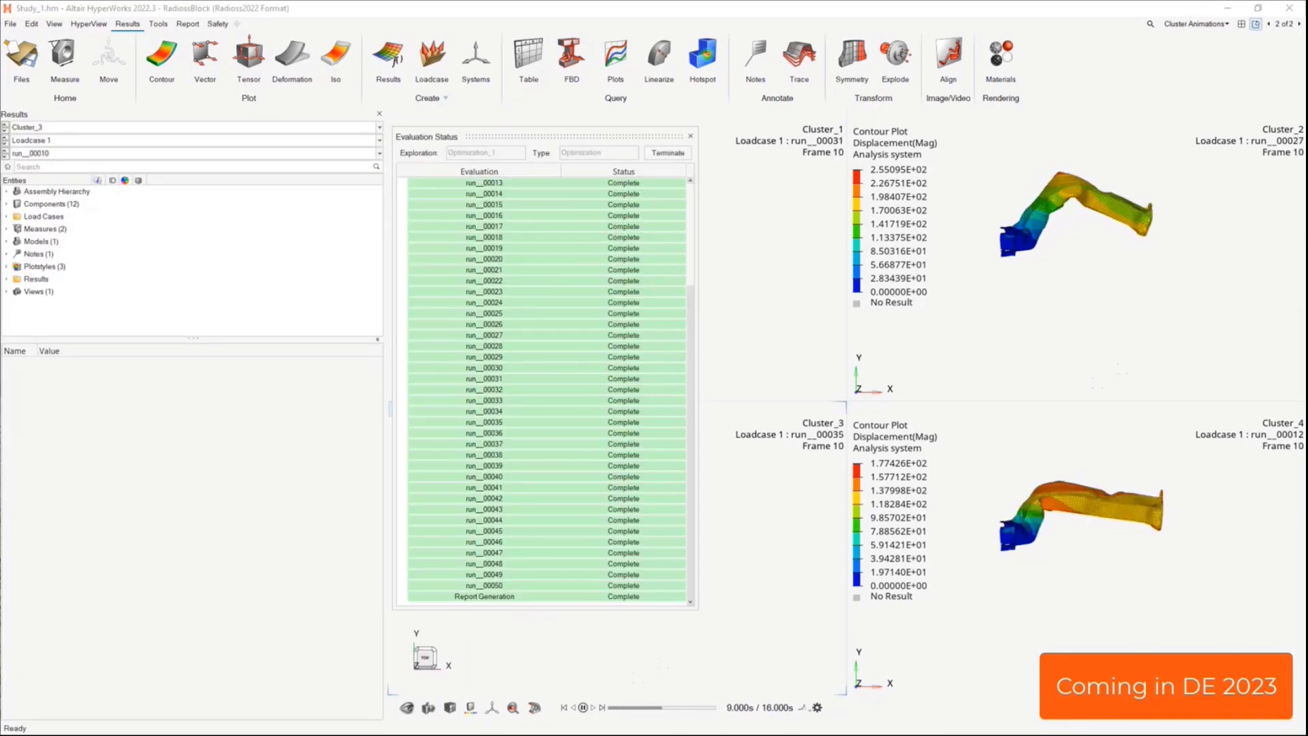
Close the evaluation status and examine the optimal run's responses, condition and best iteration in the Optimization_1 summary
{"action": "left_click", "coordinate": [691, 137]}
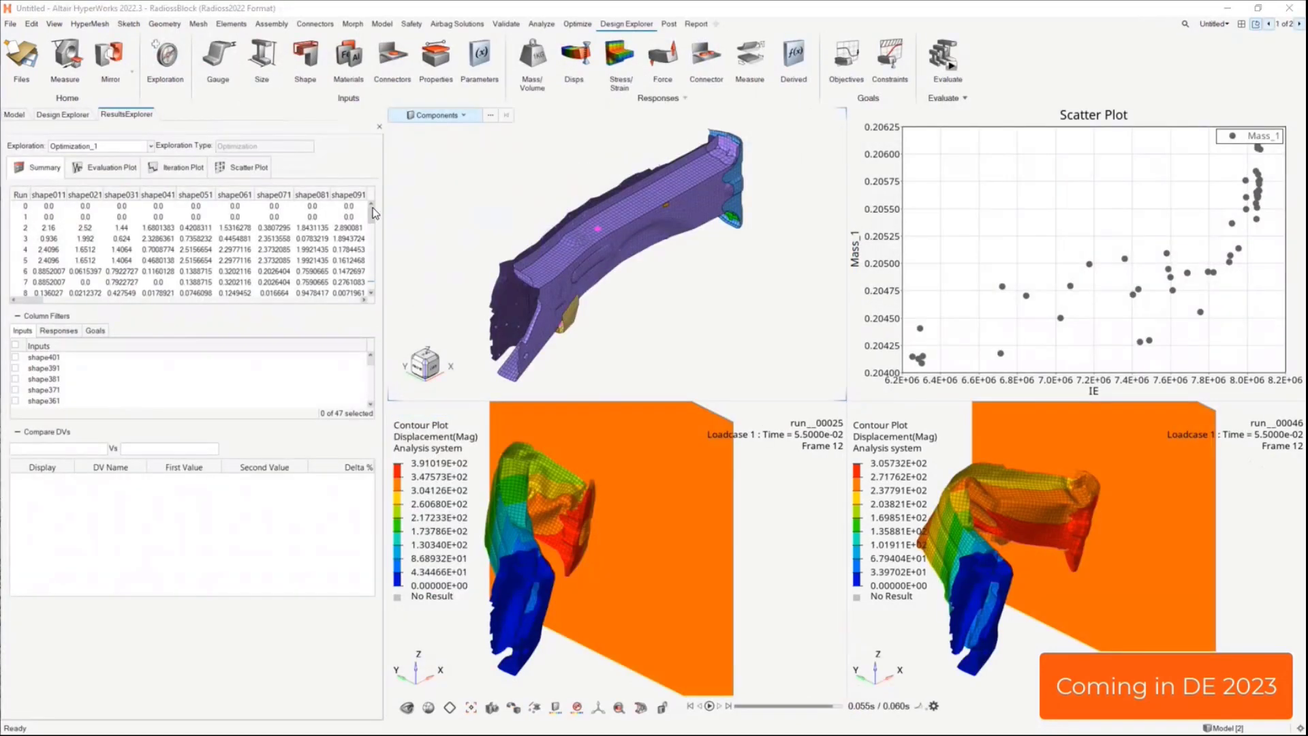
{"action": "left_click_drag", "start_coordinate": [373, 213], "coordinate": [373, 236]}
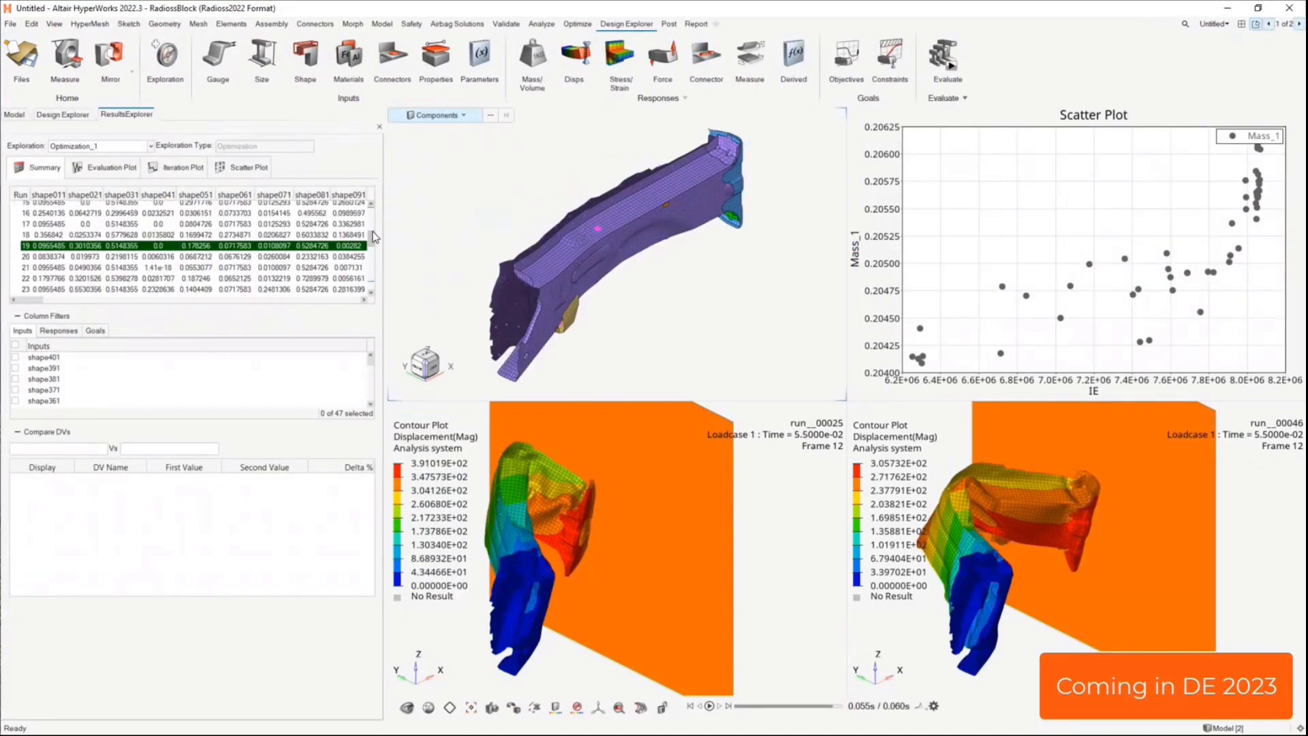
{"action": "left_click_drag", "start_coordinate": [43, 299], "coordinate": [392, 317]}
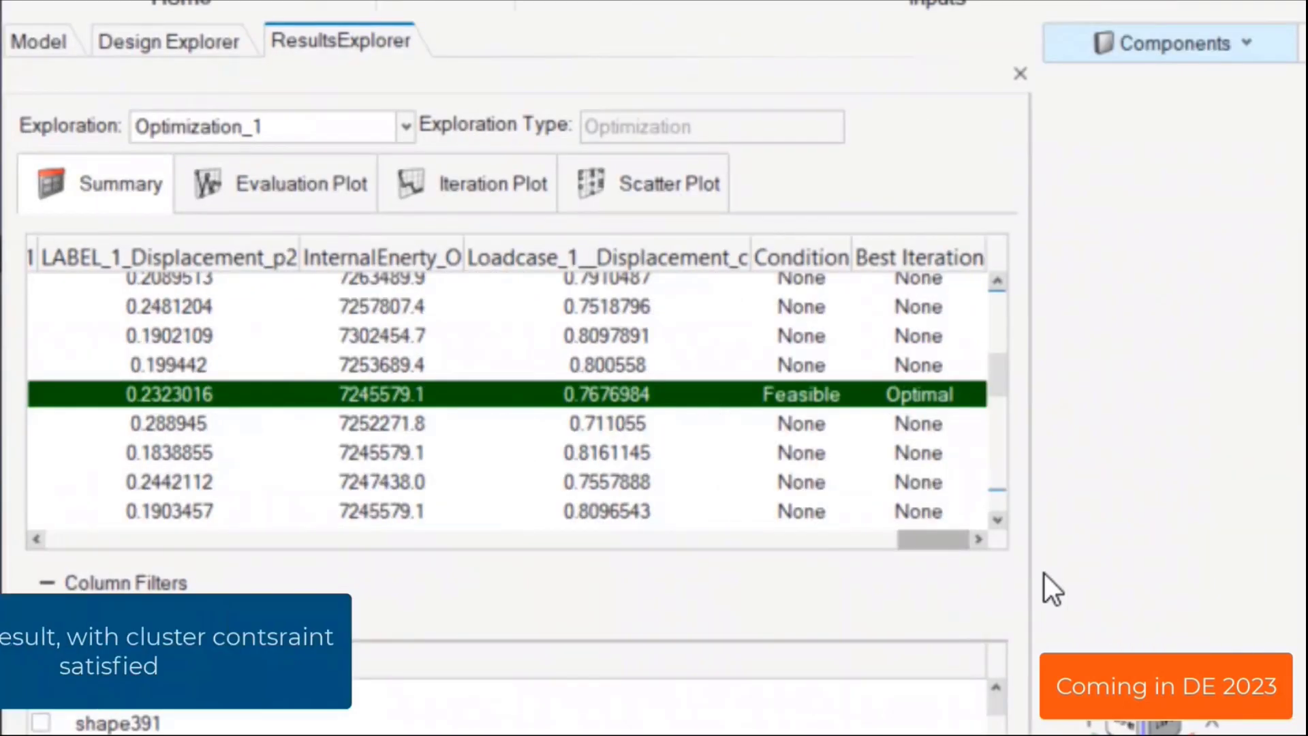